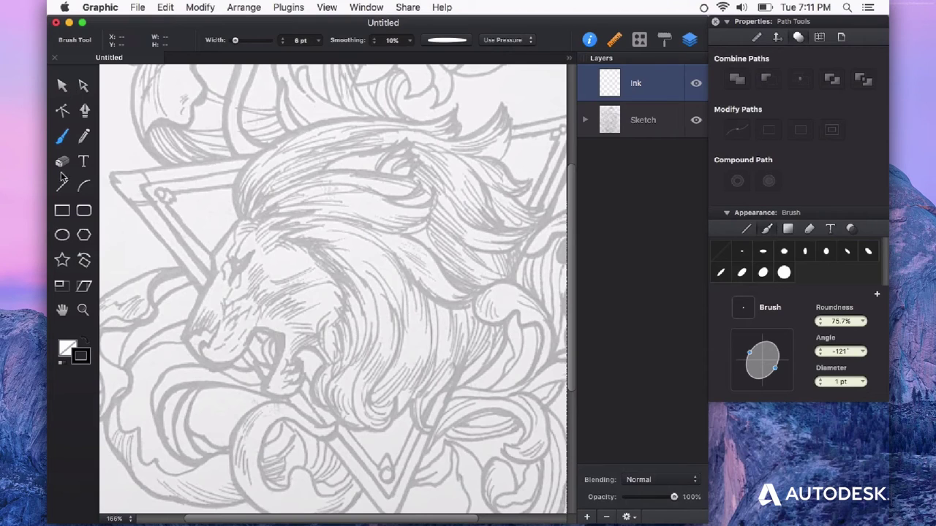
Browse the saved brushes, and return to the brush settings.
left_click(454, 44)
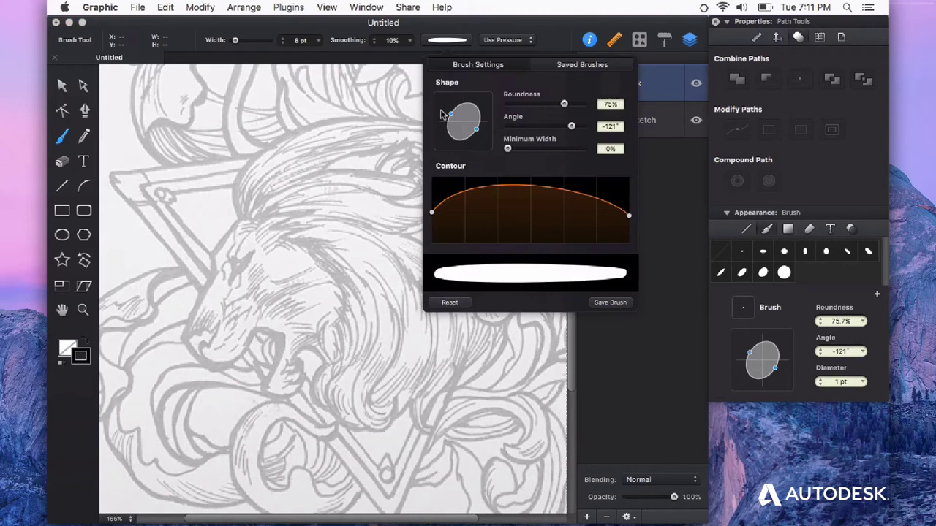
left_click(590, 66)
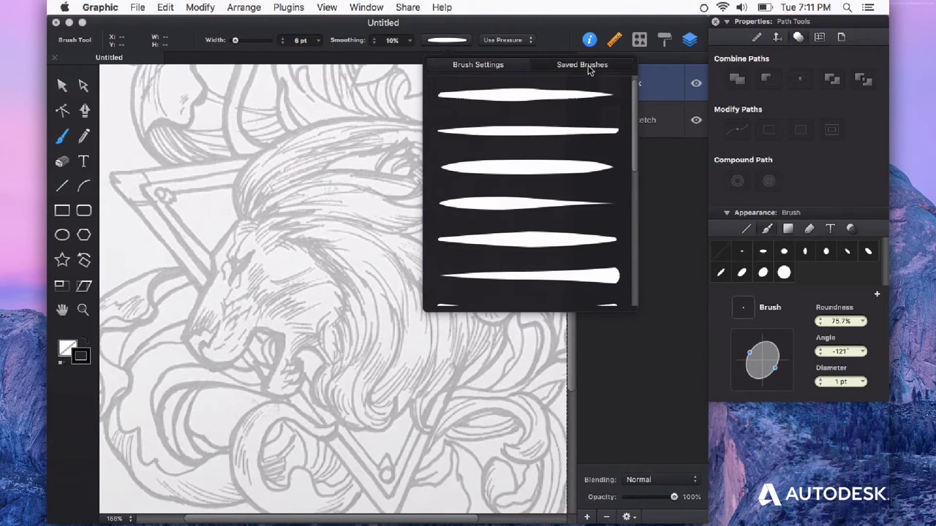
mouse_move(633, 125)
left_mouse_down()
mouse_move(633, 264)
mouse_move(633, 102)
left_mouse_up()
left_click(486, 66)
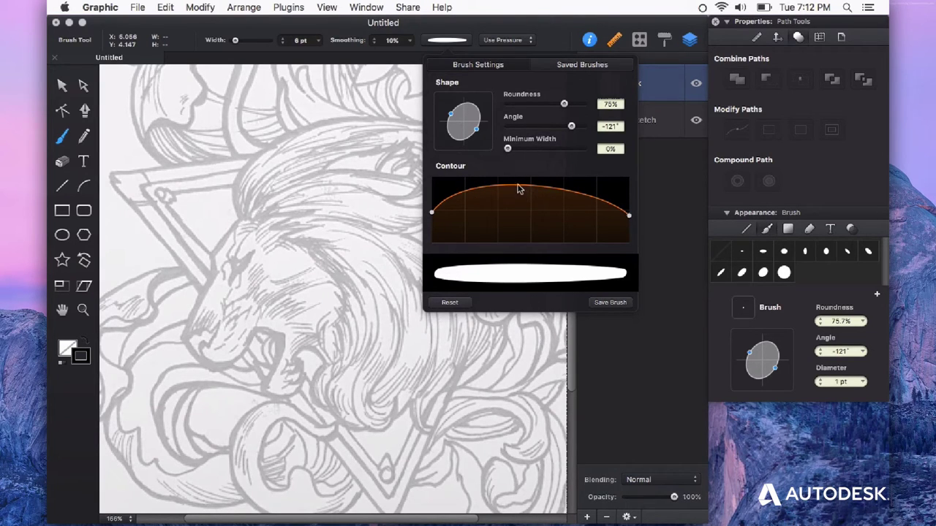
Reshape the brush contour so it arches to full height at the middle and tapers low at both ends.
mouse_move(531, 190)
left_mouse_down()
mouse_move(524, 224)
mouse_move(523, 175)
left_mouse_up()
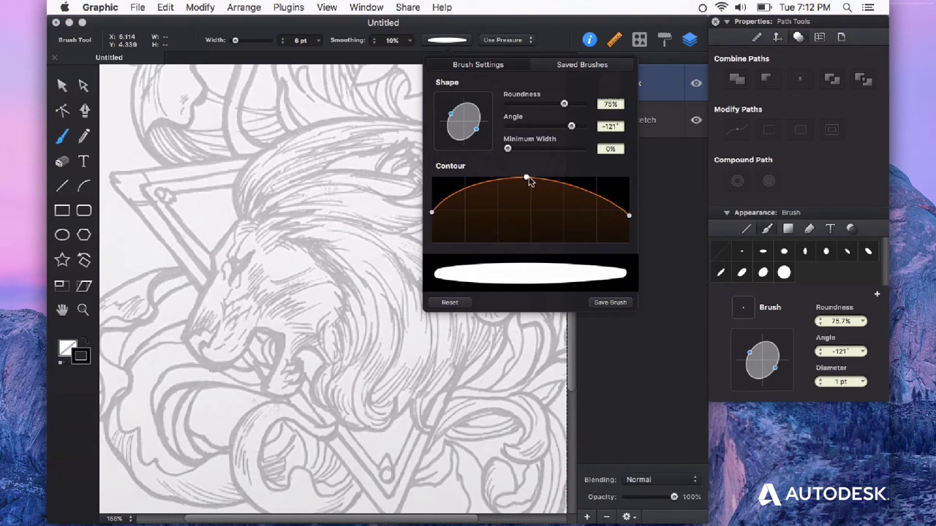
left_click_drag(529, 182, 528, 202)
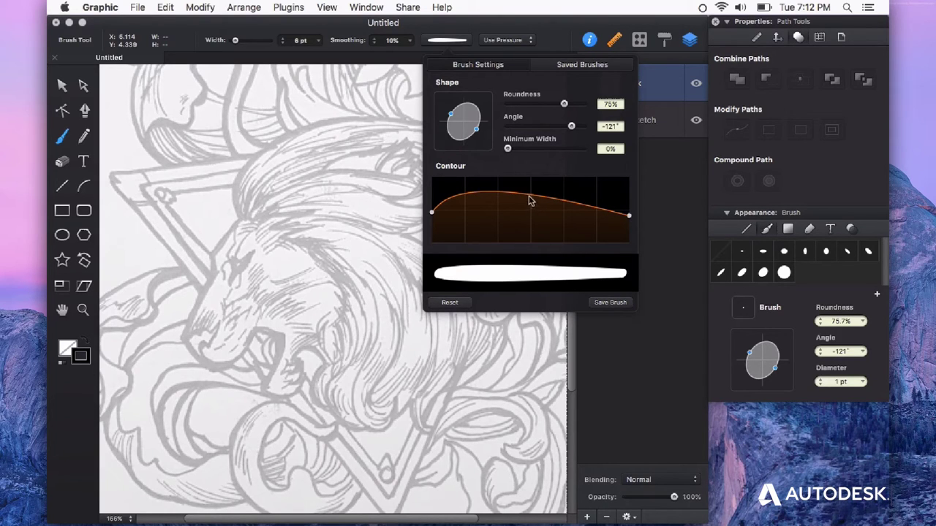
left_click_drag(531, 197, 533, 178)
left_click_drag(432, 213, 431, 234)
left_click_drag(630, 217, 630, 232)
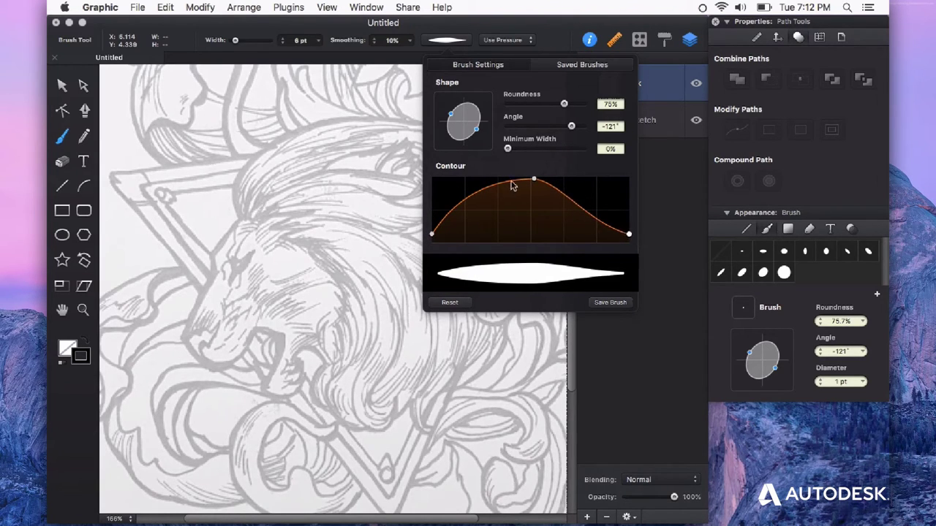
left_click_drag(528, 236, 532, 194)
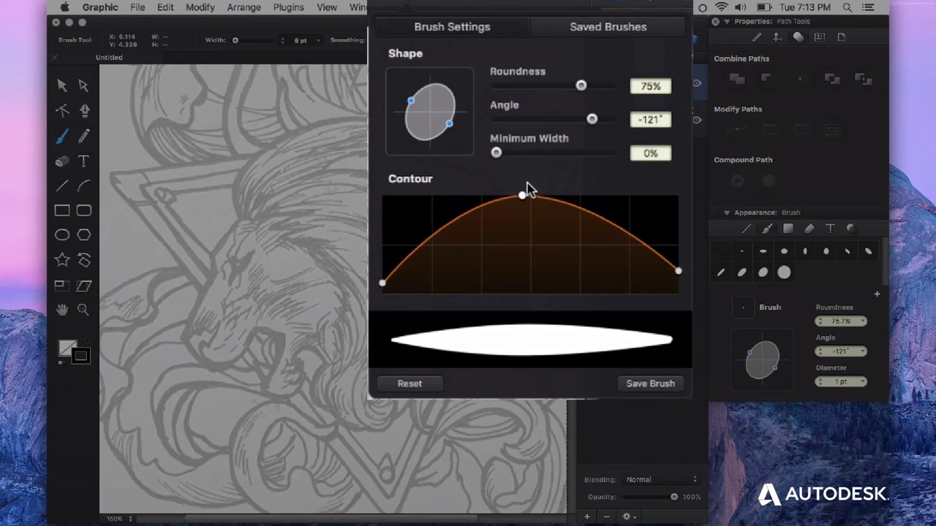
left_click_drag(383, 287, 378, 280)
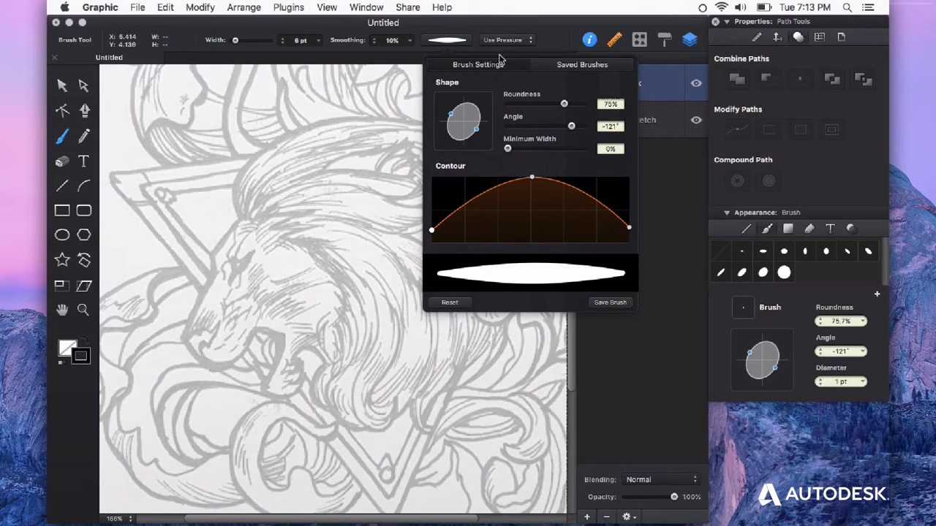
Ink the front edge of the lion's mane and the forehead profile with the 6 pt pressure-sensitive brush on the Ink layer.
left_click(510, 42)
left_click(560, 34)
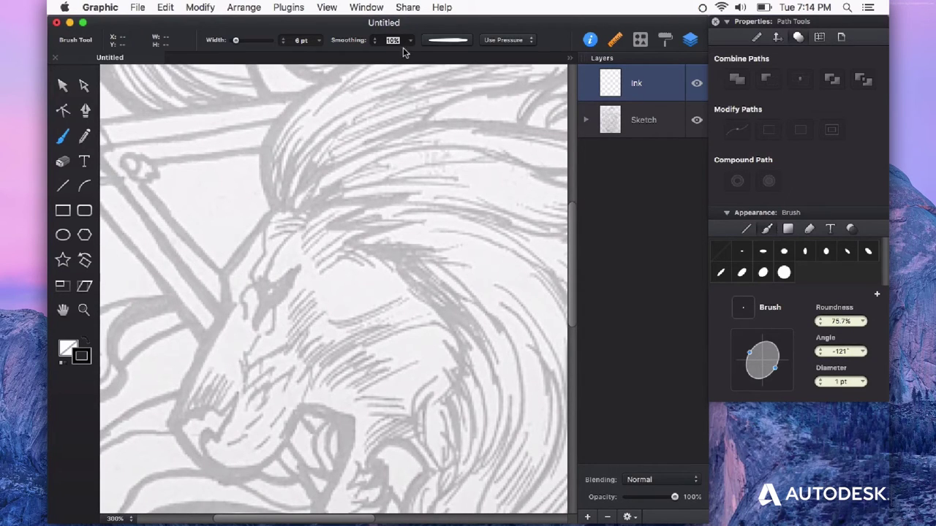
left_click(307, 40)
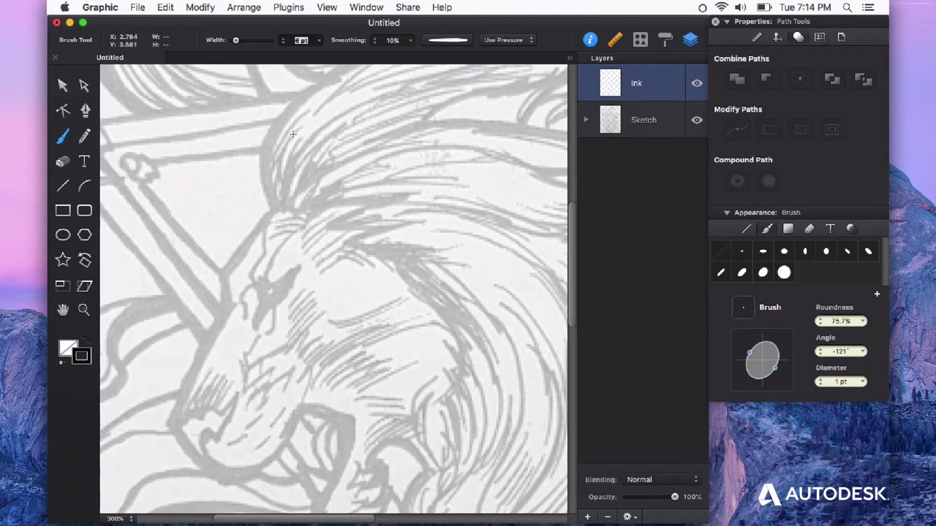
mouse_move(307, 93)
left_mouse_down()
mouse_move(269, 138)
mouse_move(278, 208)
mouse_move(222, 273)
mouse_move(225, 307)
mouse_move(190, 393)
mouse_move(208, 341)
left_mouse_up()
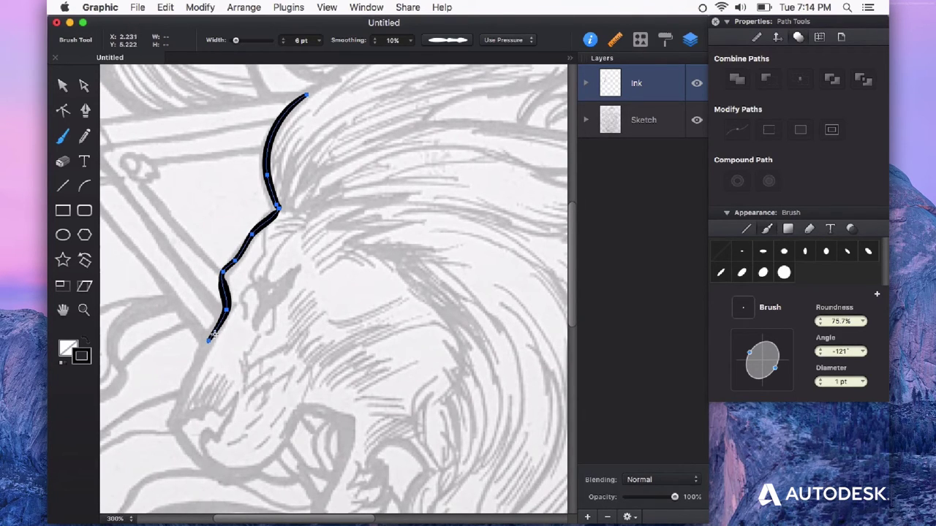
mouse_move(217, 328)
left_mouse_down()
mouse_move(176, 421)
mouse_move(194, 448)
mouse_move(231, 466)
mouse_move(265, 464)
mouse_move(302, 415)
left_mouse_up()
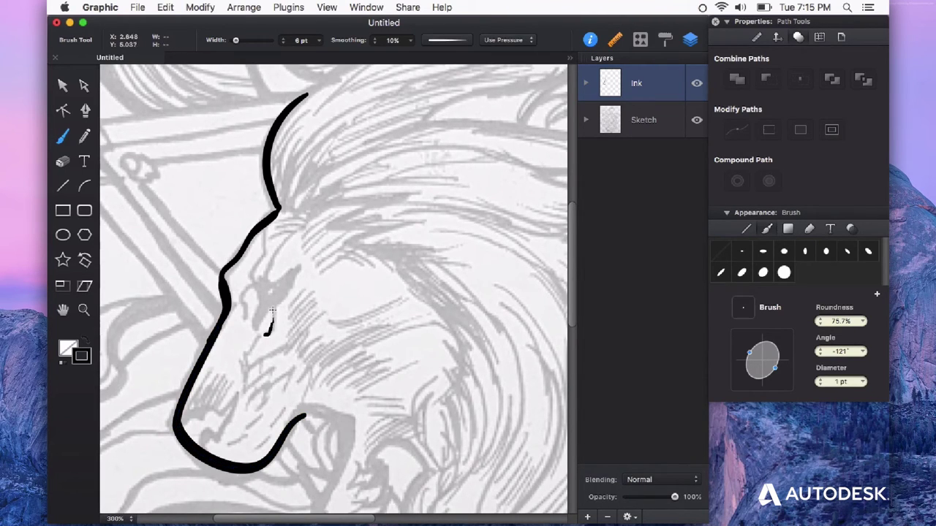
key("super+z")
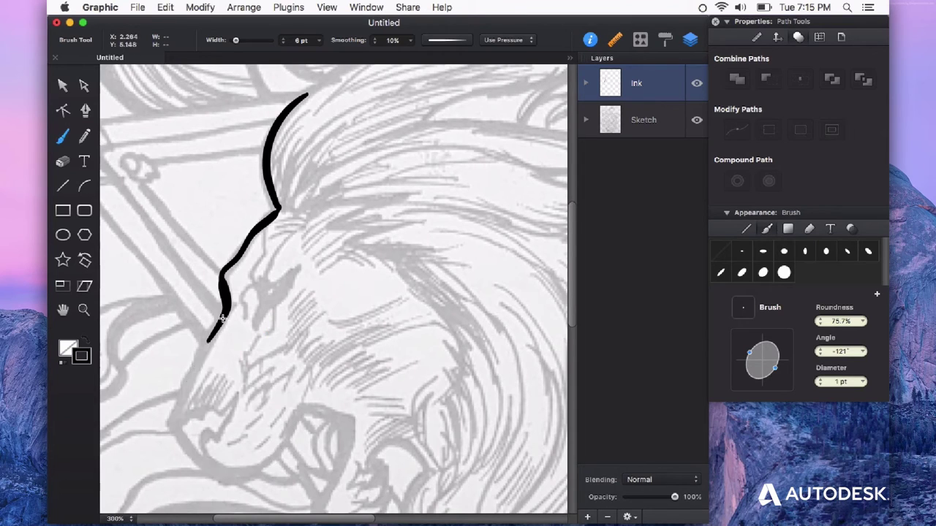
left_click_drag(227, 311, 184, 398)
key("super+z")
Ink the muzzle outline down to the chin and mouth corner, plus the eye, brow, snout creases and nose.
mouse_move(225, 310)
left_mouse_down()
mouse_move(257, 474)
mouse_move(304, 406)
left_mouse_up()
mouse_move(293, 234)
left_mouse_down()
mouse_move(268, 268)
mouse_move(285, 271)
mouse_move(262, 324)
left_mouse_up()
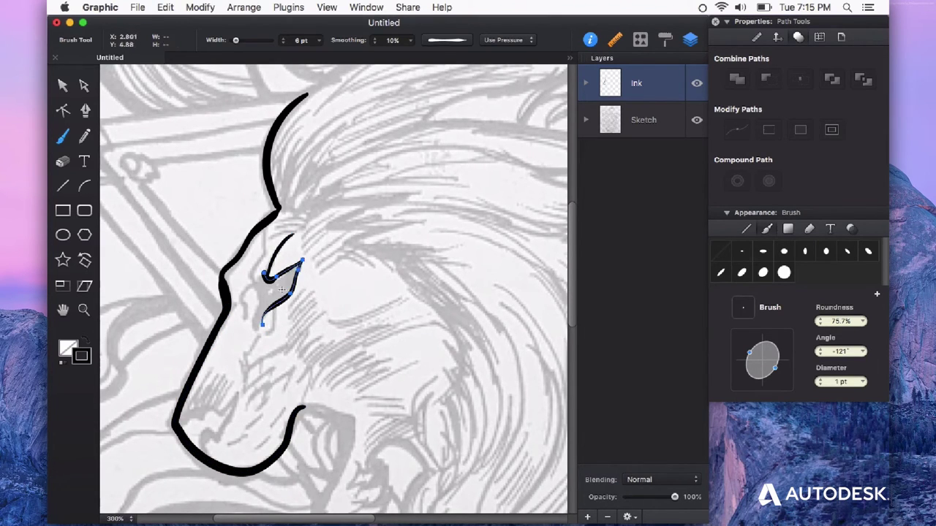
mouse_move(263, 228)
left_mouse_down()
mouse_move(242, 326)
mouse_move(270, 311)
left_mouse_up()
left_click_drag(245, 352, 241, 380)
left_click_drag(257, 338, 247, 358)
mouse_move(181, 424)
left_mouse_down()
mouse_move(232, 397)
mouse_move(216, 464)
left_mouse_up()
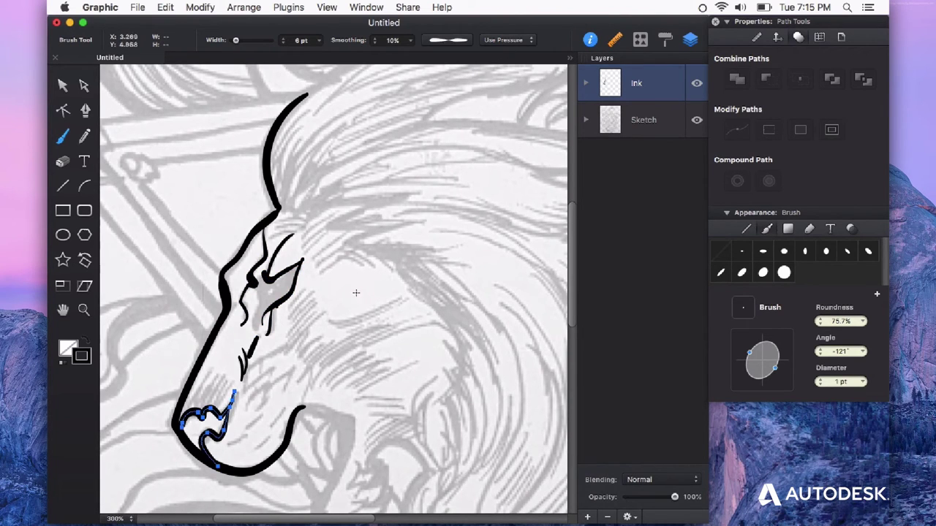
Move the upper end point of the short stroke below the eye so it meets the eye's outline.
key("z")
left_click_drag(256, 281, 377, 378)
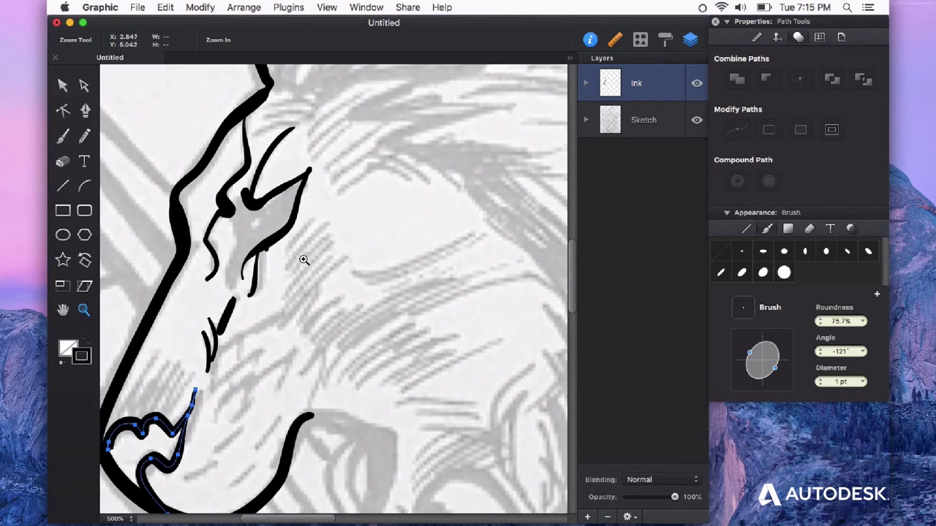
key("v")
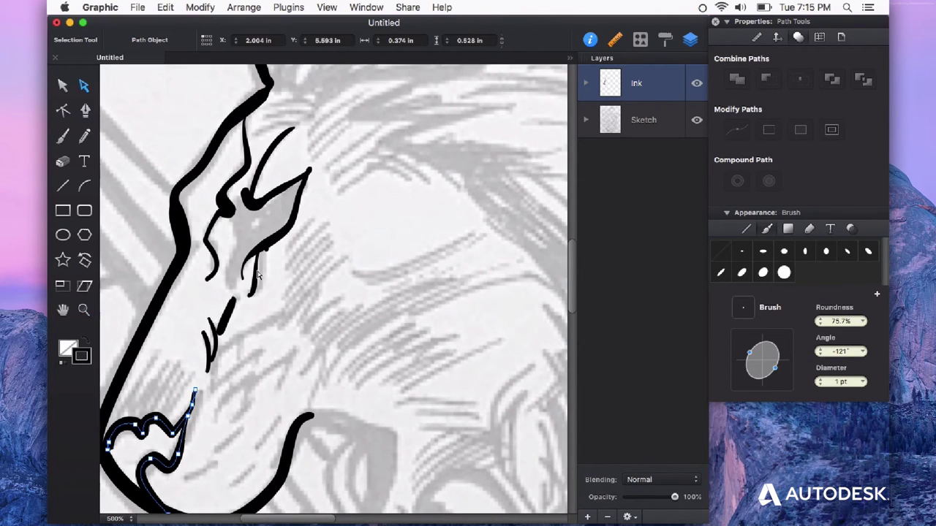
left_click(258, 284)
mouse_move(266, 248)
left_mouse_down()
mouse_move(264, 240)
mouse_move(257, 265)
left_mouse_up()
key("super+z")
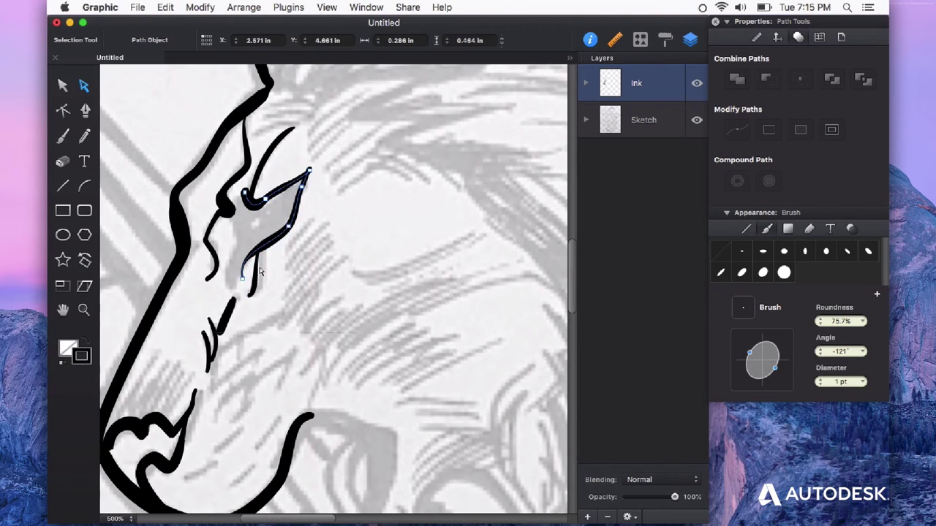
left_click(256, 272)
left_click(253, 244)
left_click_drag(269, 249, 268, 247)
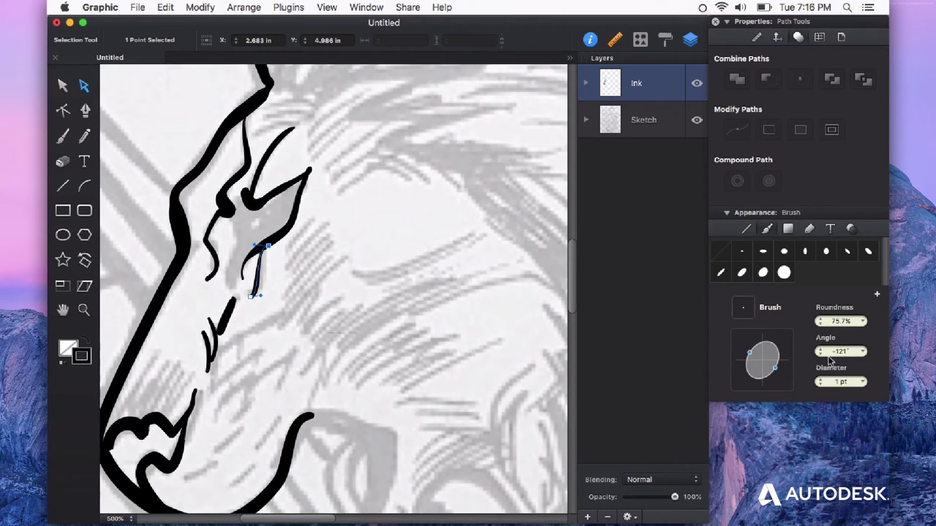
Try an 11 pt brush diameter on the short stroke below the eye and reduce it back to 1 pt.
key("v")
left_click(820, 379, "shift")
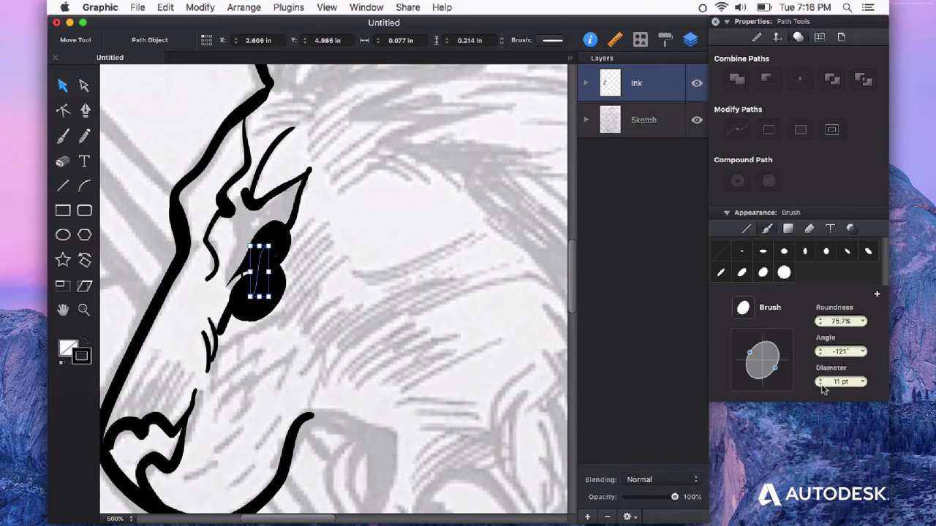
left_click(820, 385)
left_click(820, 385)
left_click(820, 385)
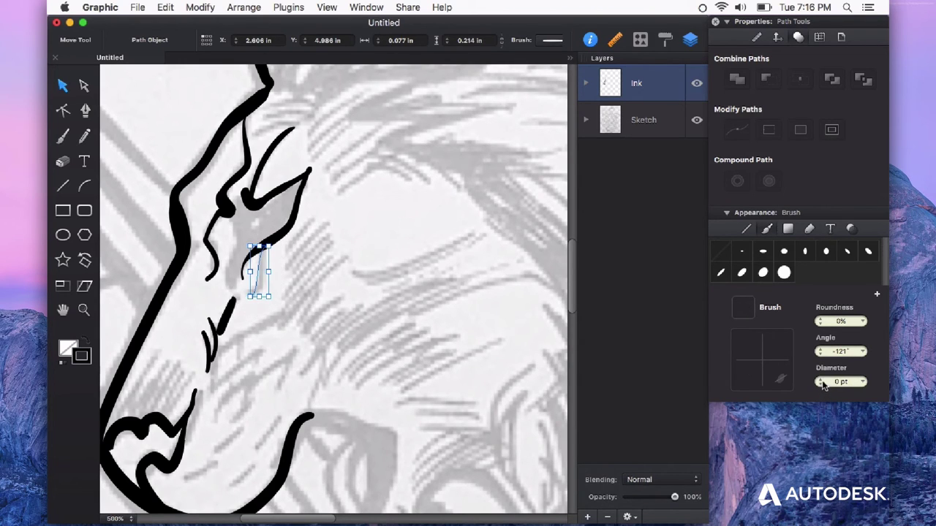
left_click(820, 380)
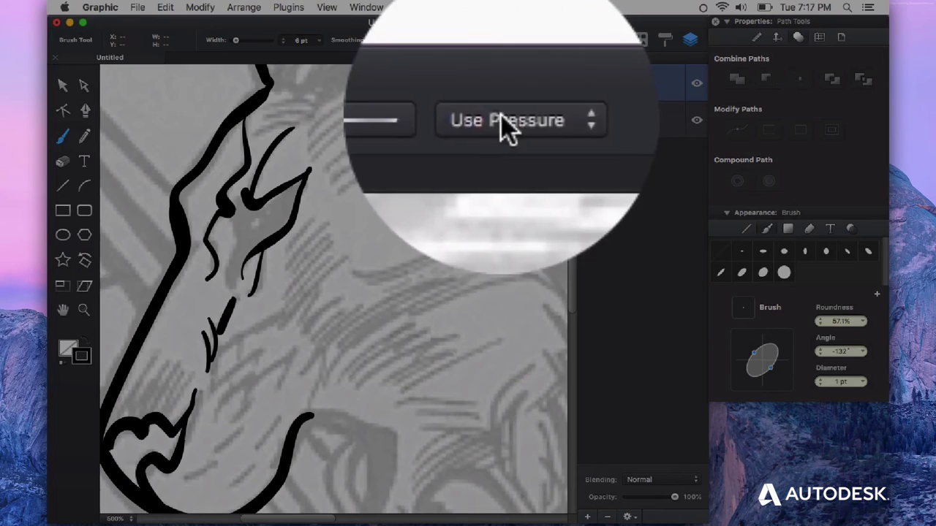
Switch the brush to Fixed Width, choose the first saved brush with tapered ends, and set its width to 3 pt.
left_click(503, 39)
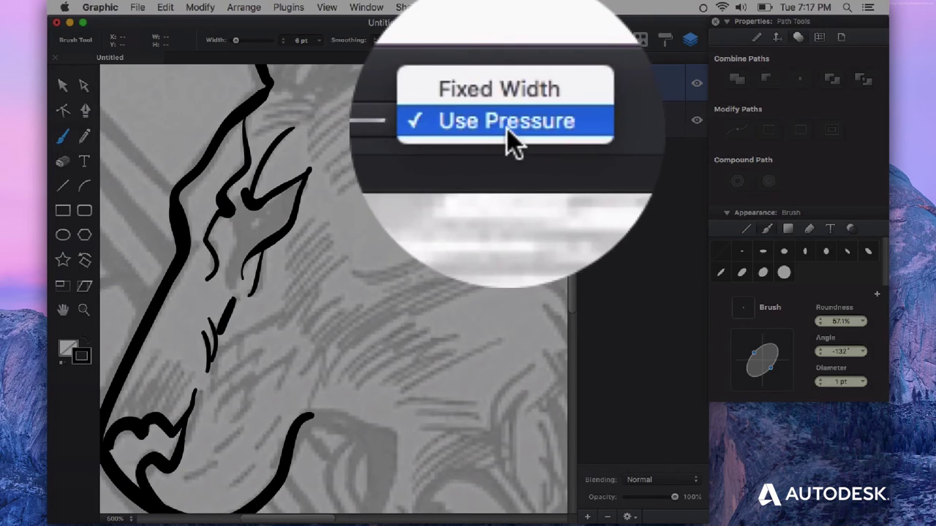
left_click(525, 89)
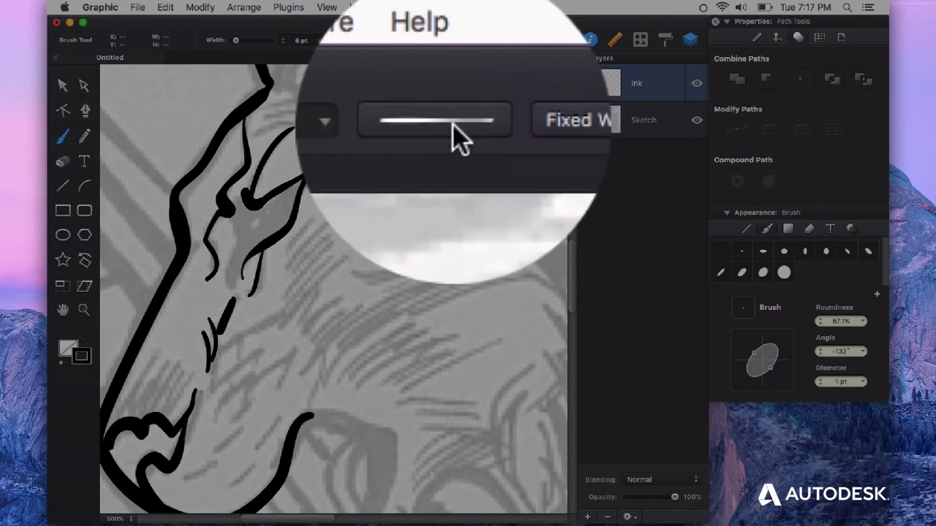
left_click(454, 40)
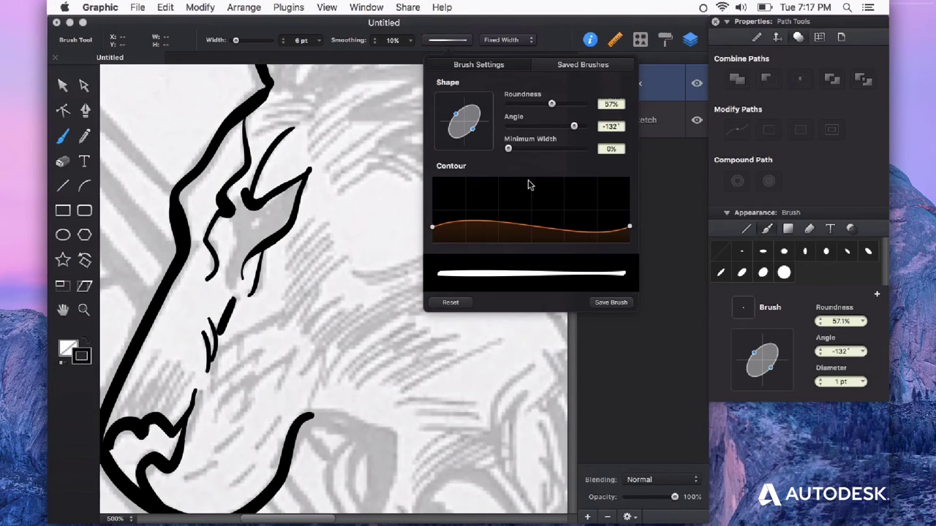
left_click(581, 65)
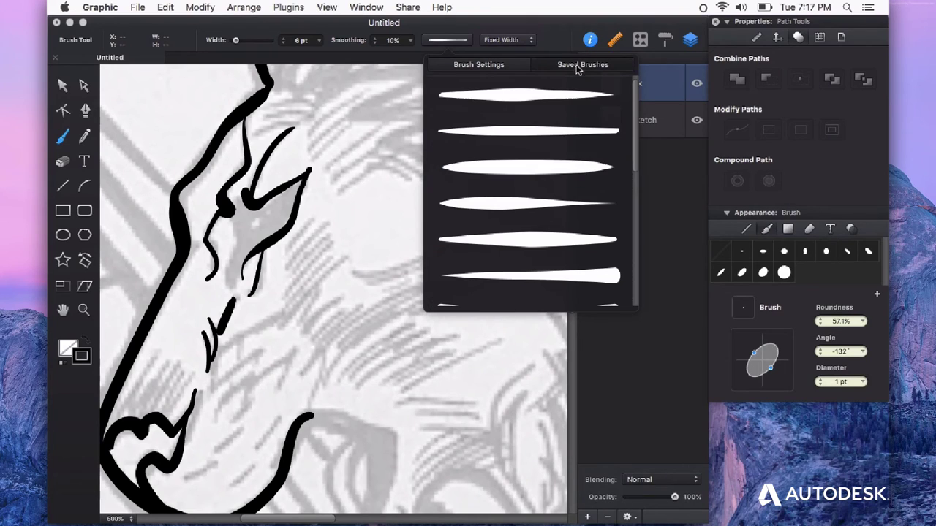
left_click(535, 97)
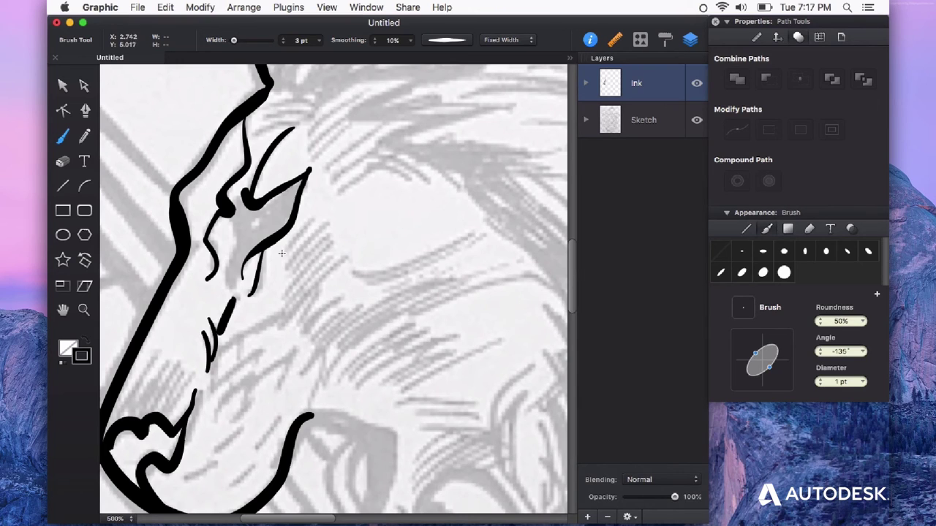
Ink the fur hatching beside the eye, across the cheek and above the brow, following the sketch strokes.
left_click_drag(283, 253, 324, 214)
mouse_move(285, 265)
left_mouse_down()
mouse_move(331, 222)
mouse_move(330, 235)
left_mouse_up()
left_click_drag(285, 298, 338, 246)
mouse_move(286, 309)
left_mouse_down()
mouse_move(345, 250)
mouse_move(358, 258)
left_mouse_up()
left_click_drag(300, 334, 347, 298)
left_click_drag(312, 345, 363, 307)
left_click_drag(310, 367, 460, 282)
left_click_drag(338, 354, 442, 290)
left_click_drag(333, 370, 517, 267)
left_click_drag(357, 274, 475, 239)
left_click_drag(373, 271, 475, 231)
left_click_drag(408, 150, 335, 194)
left_click_drag(386, 126, 326, 169)
mouse_move(365, 110)
left_mouse_down()
mouse_move(312, 152)
mouse_move(305, 141)
left_mouse_up()
left_click_drag(418, 150, 364, 181)
left_click_drag(372, 145, 464, 195)
left_click_drag(421, 319, 337, 380)
mouse_move(471, 335)
left_mouse_down()
mouse_move(354, 386)
mouse_move(372, 395)
left_mouse_up()
left_click_drag(567, 282, 403, 324)
Ink hatching strokes above the nose, along the side of the muzzle, around the inner eye and on the snout bridge.
mouse_move(152, 353)
left_mouse_down()
mouse_move(117, 423)
mouse_move(130, 420)
left_mouse_up()
mouse_move(184, 363)
left_mouse_down()
mouse_move(142, 421)
mouse_move(185, 368)
left_mouse_up()
mouse_move(171, 413)
left_mouse_down()
mouse_move(193, 372)
mouse_move(288, 315)
left_mouse_up()
left_click_drag(212, 393, 266, 335)
left_click_drag(224, 270, 244, 207)
left_click_drag(231, 292, 248, 253)
left_click_drag(184, 273, 205, 245)
Ink the hair strokes on the forehead and the longer tufts sweeping back from the brow.
left_click_drag(260, 136, 311, 117)
left_click_drag(277, 102, 323, 96)
left_click_drag(303, 137, 405, 76)
left_click_drag(355, 123, 443, 98)
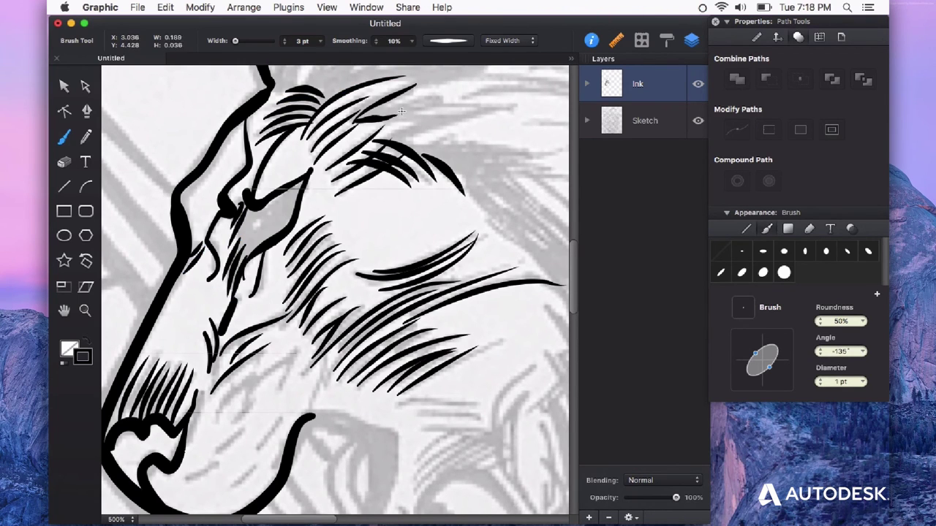
left_click_drag(386, 137, 467, 109)
left_click_drag(414, 152, 533, 150)
left_click_drag(445, 178, 533, 173)
Ink the short fur strokes across the lower muzzle, chin and the area by the mouth corner.
mouse_move(411, 383)
left_mouse_down()
mouse_move(504, 330)
mouse_move(410, 384)
left_mouse_up()
left_click_drag(264, 349, 219, 421)
left_click_drag(294, 349, 268, 399)
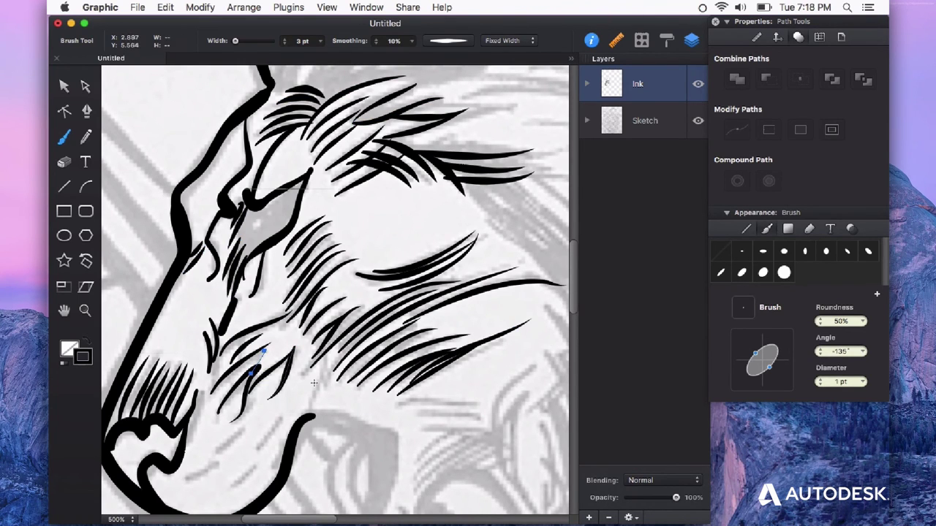
left_click_drag(334, 354, 301, 410)
left_click_drag(228, 459, 181, 478)
left_click_drag(249, 422, 203, 453)
left_click_drag(265, 452, 234, 483)
left_click_drag(289, 417, 263, 474)
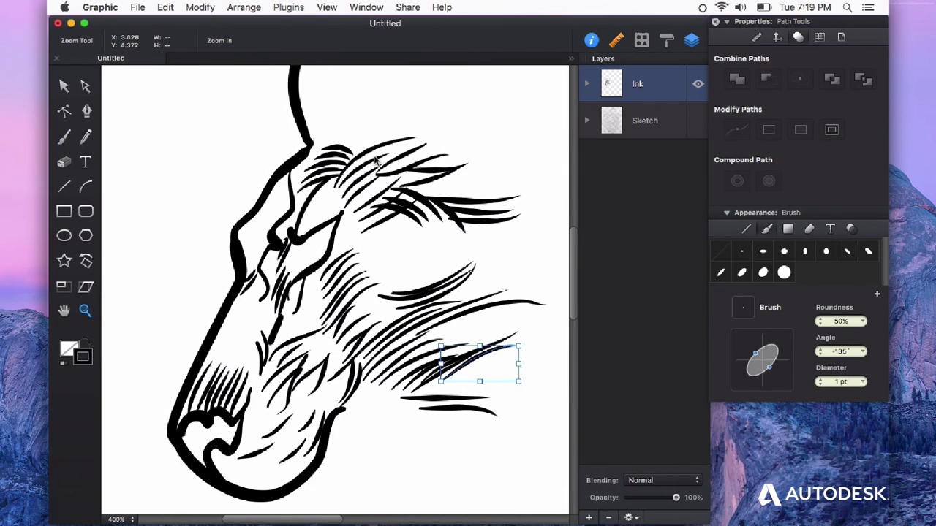
Toggle the Sketch layer's visibility to review the inked lines on their own, leaving the layer visible.
key("v")
left_click(698, 122)
left_click(698, 122)
left_click(698, 122)
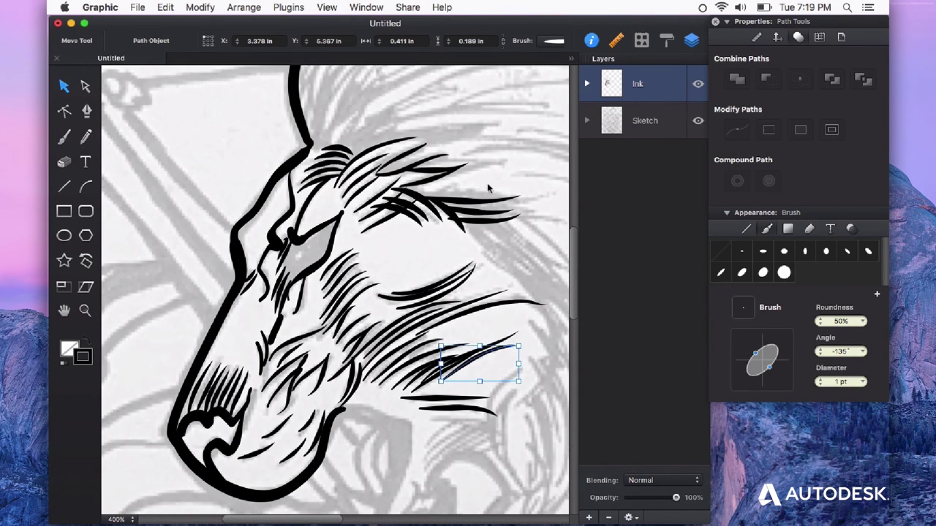
key("b")
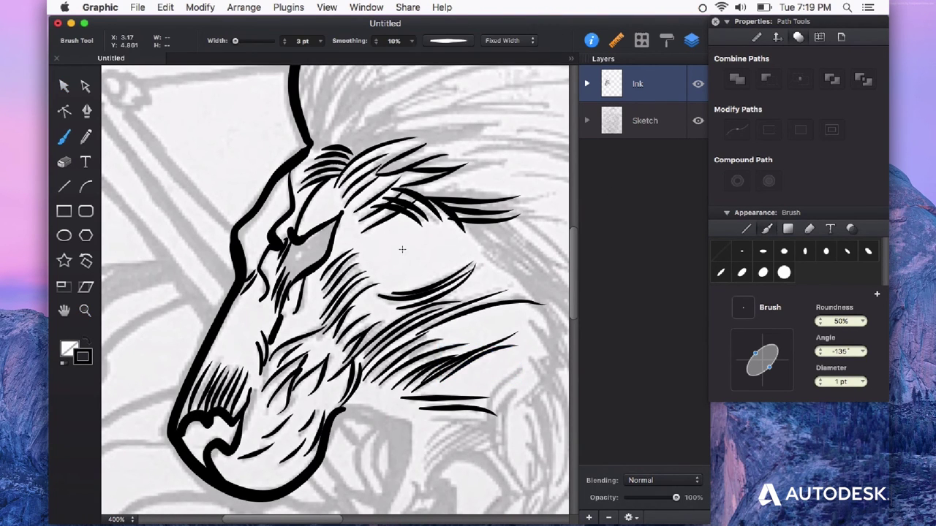
Try to nudge the lower of the two near-horizontal strokes beneath the cheek slightly downward.
left_click(656, 123)
key("v")
left_click(457, 412)
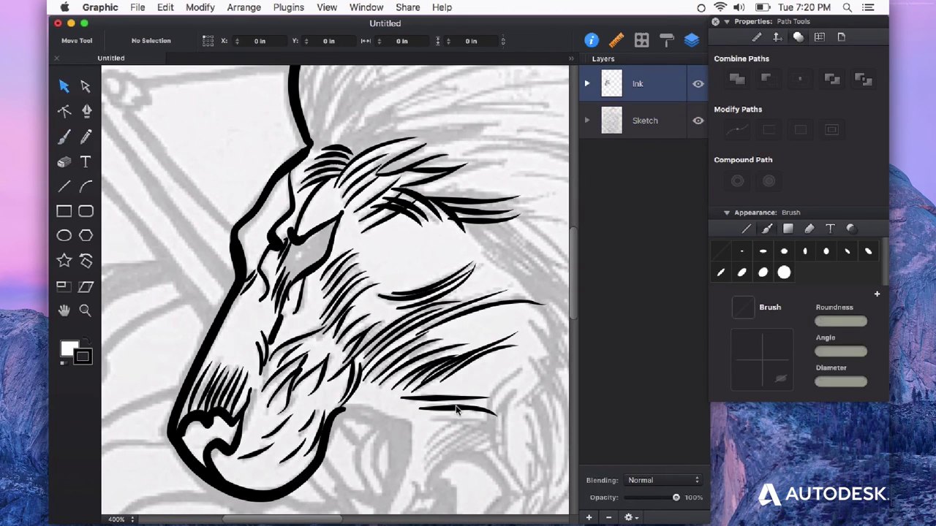
left_click_drag(457, 412, 459, 416)
key("super+z")
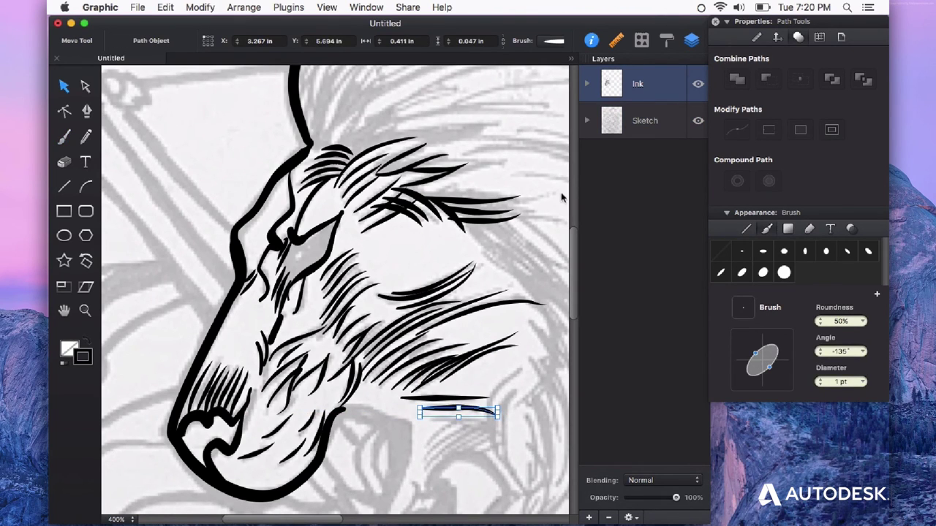